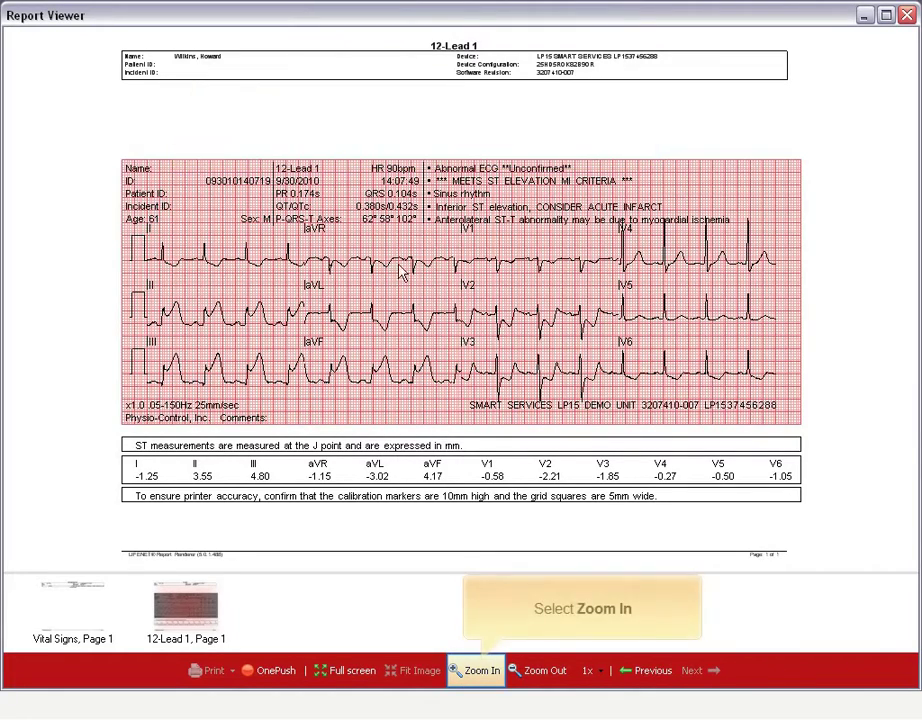
Zoom the ECG report in twice and pan across the header, patient details and leads II, III, aVF, V3.
click(482, 670)
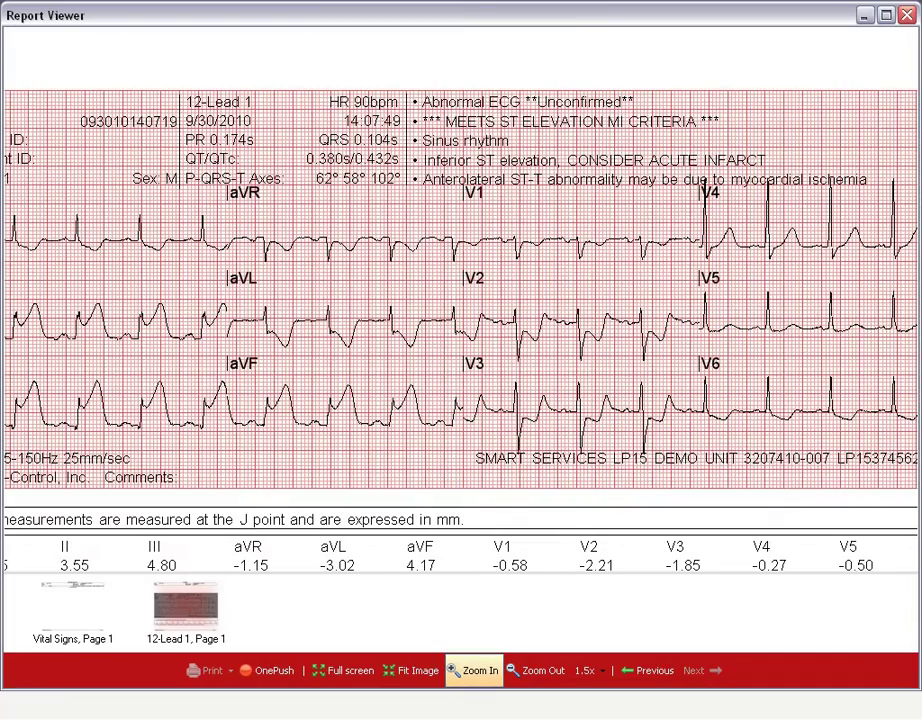
click(482, 670)
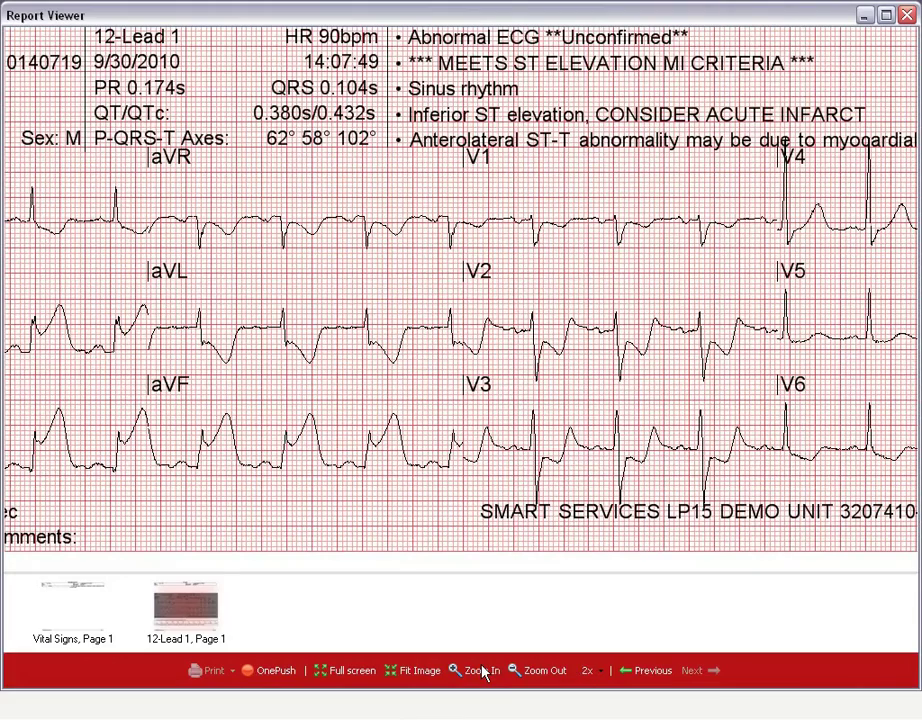
drag(500, 410, 506, 648)
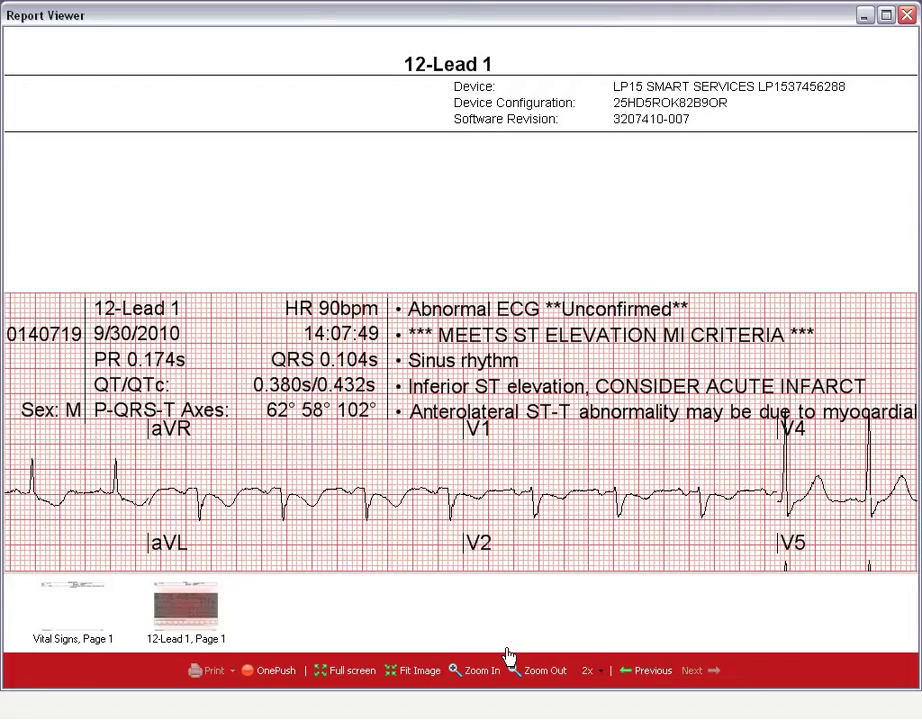
drag(29, 533, 251, 527)
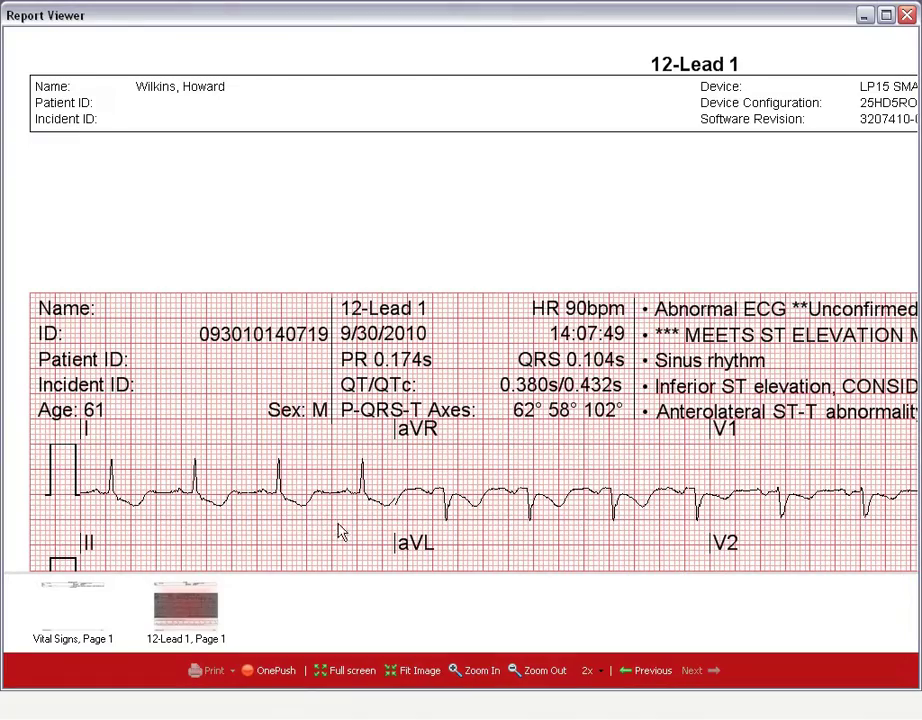
drag(348, 527, 356, 278)
Zoom to 3x to inspect the Age field and ST measurements table, then zoom out one step.
click(479, 670)
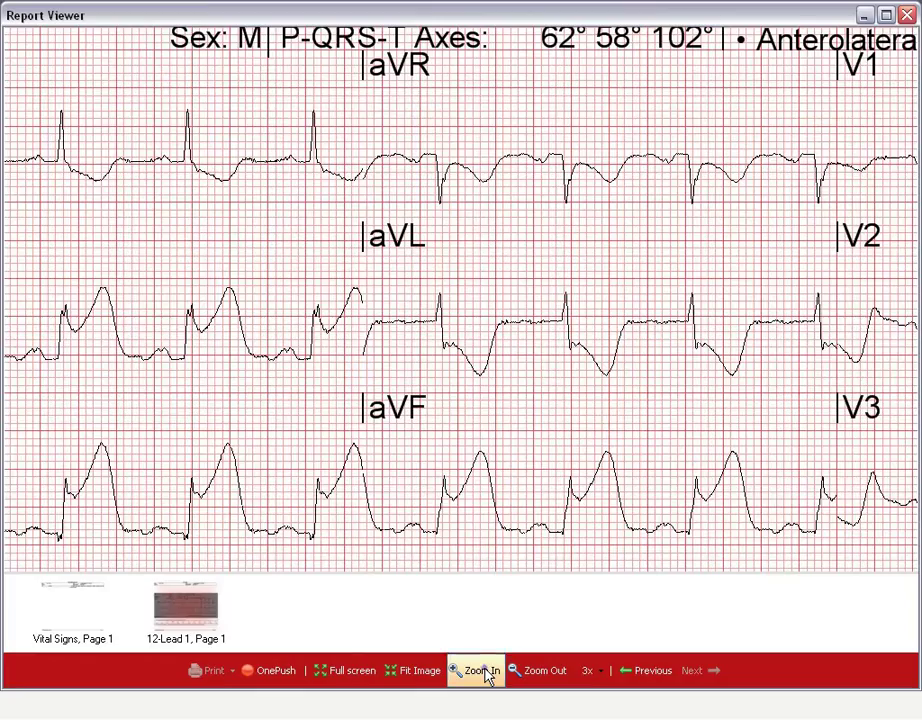
drag(228, 502, 358, 494)
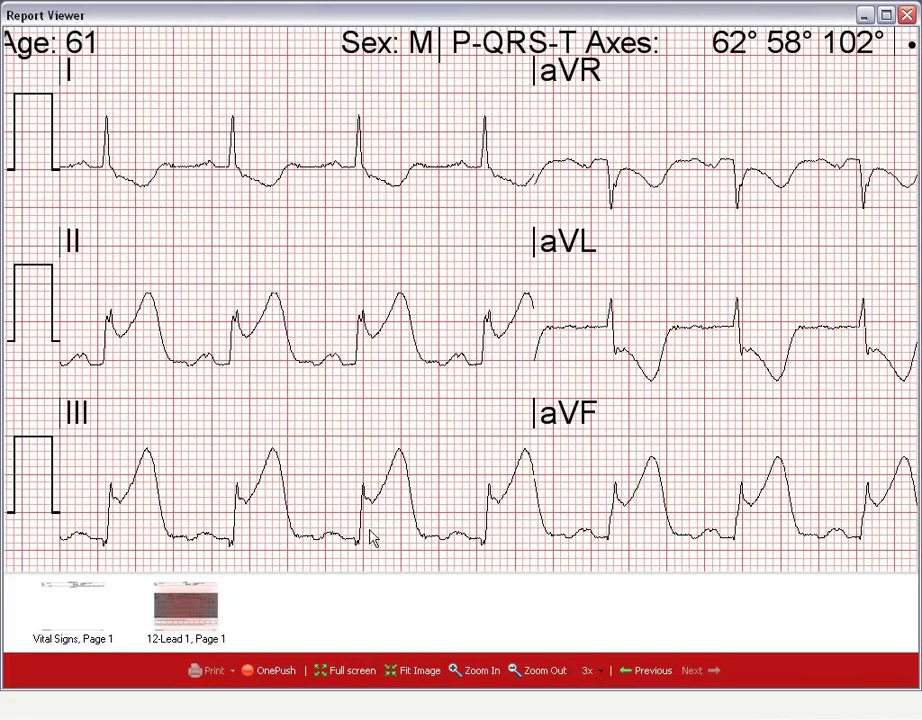
drag(374, 551, 378, 310)
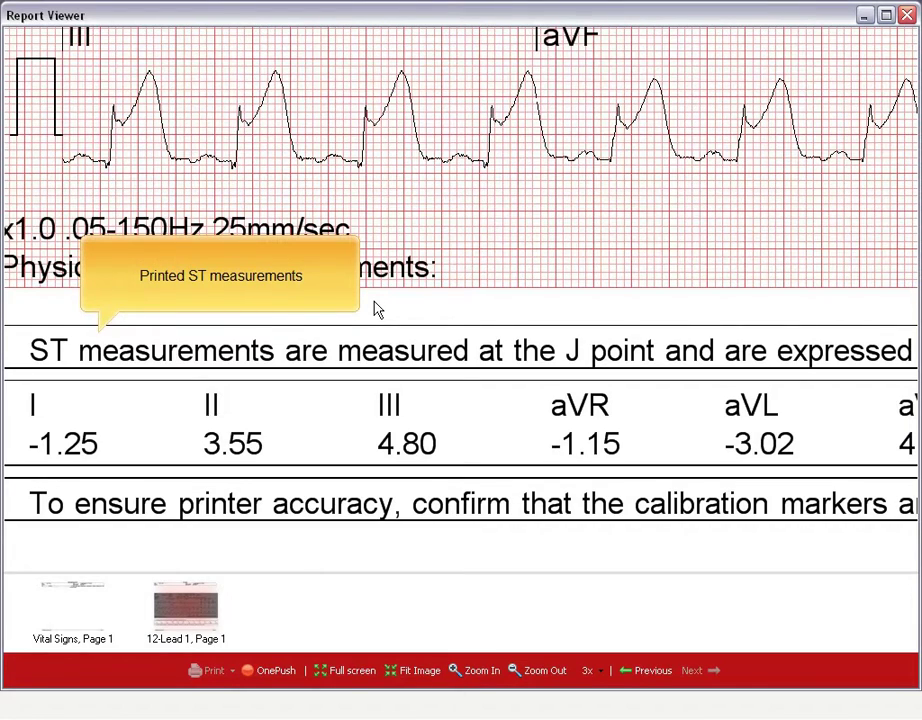
click(521, 677)
Zoom the 12-lead report back out to the whole-page 1x view.
click(521, 677)
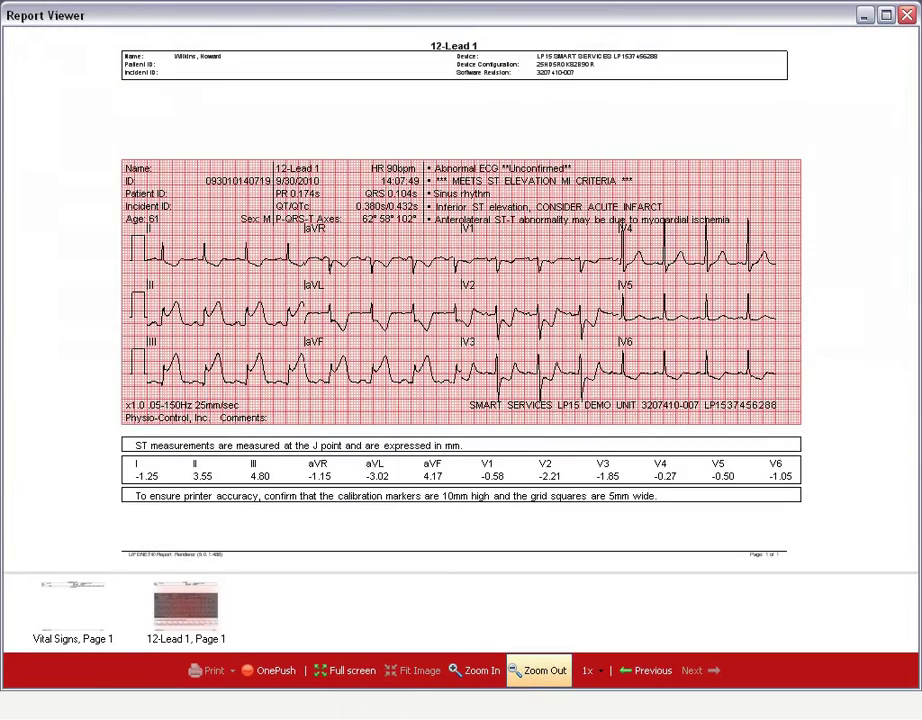